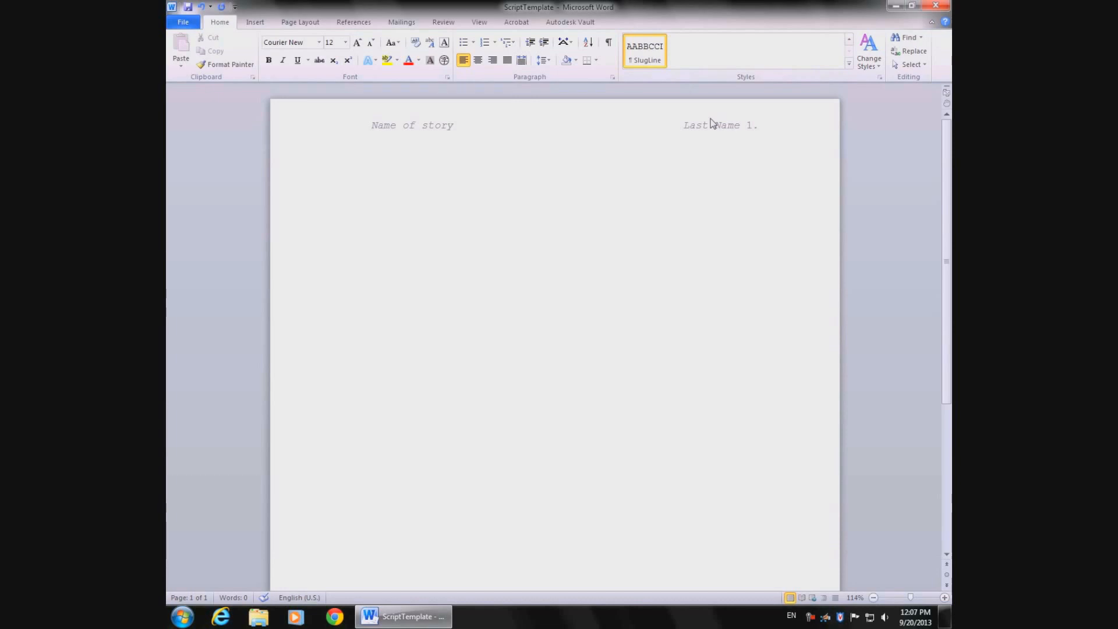
Write the scene heading "INT. LIVING ROOM - DAY" and set the line below it to the Normal style.
type("INT. LIVING ROOM - DAY")
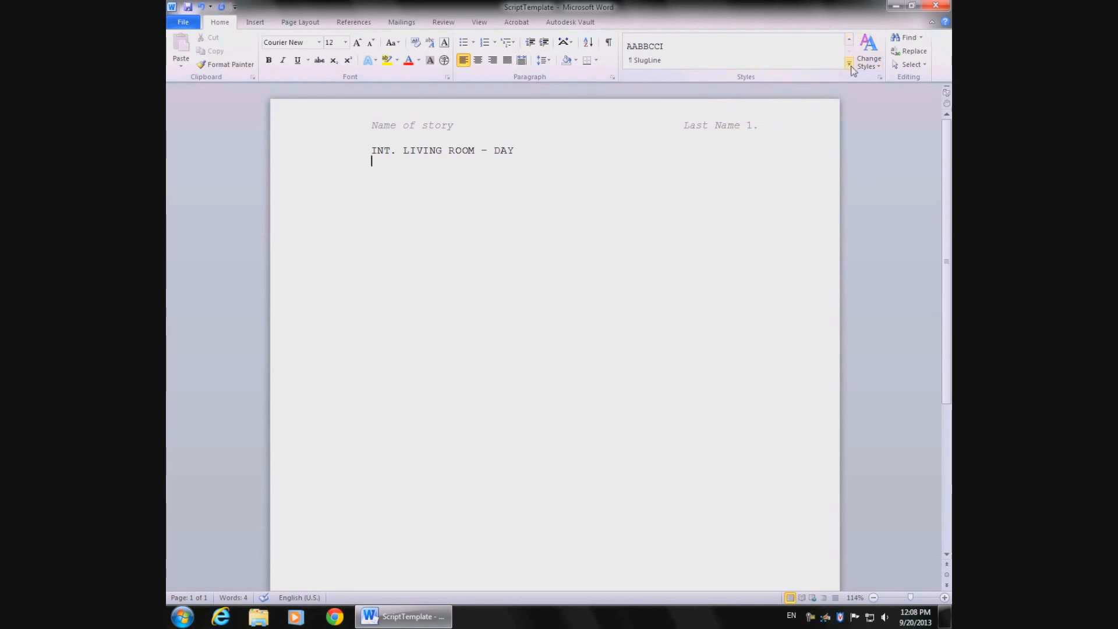
left_click(849, 40)
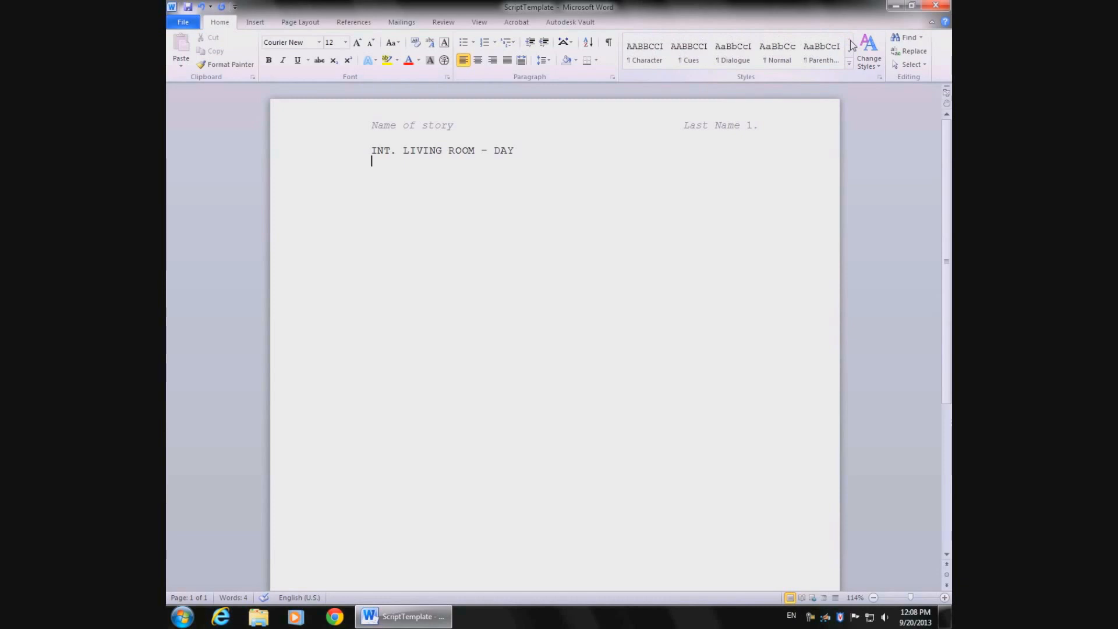
left_click(776, 70)
key("Return")
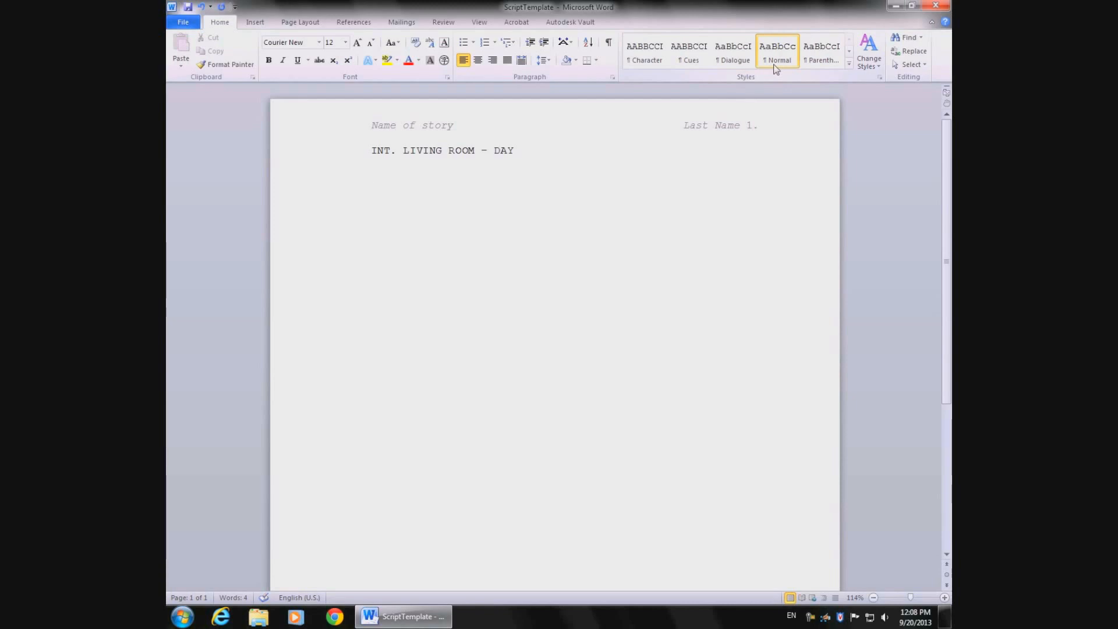
Write the action paragraph "HARRY sits dejectedly on the couch. He stuffs Cheetos into his mouth at an alarming rate. The phone rings.".
type("HARRY sits dejec")
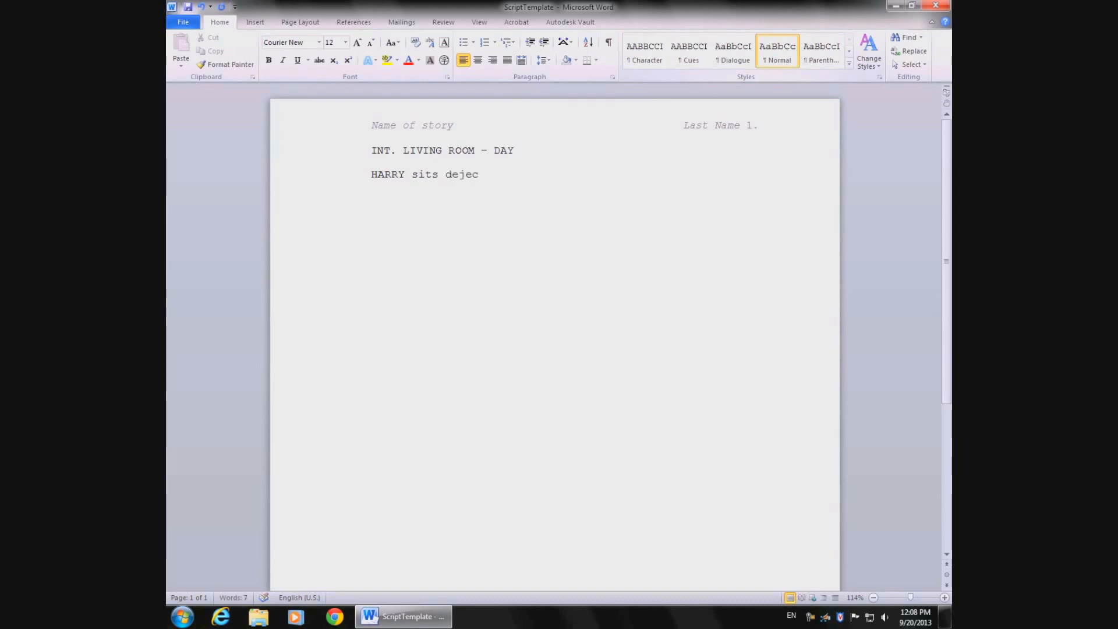
type("tedly on the cou")
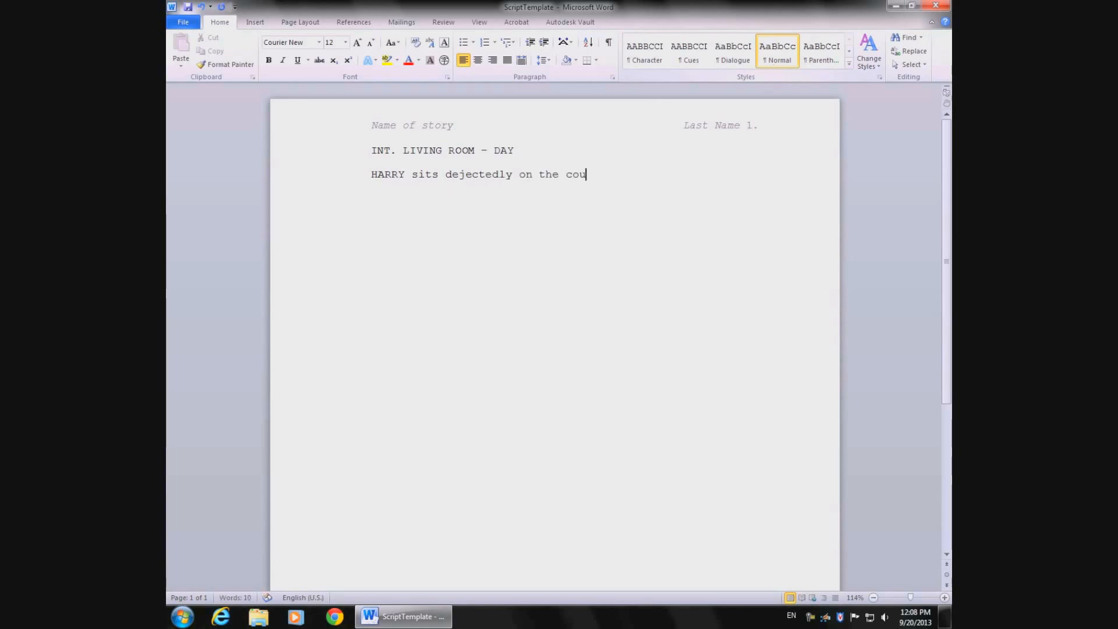
type("ch. He s")
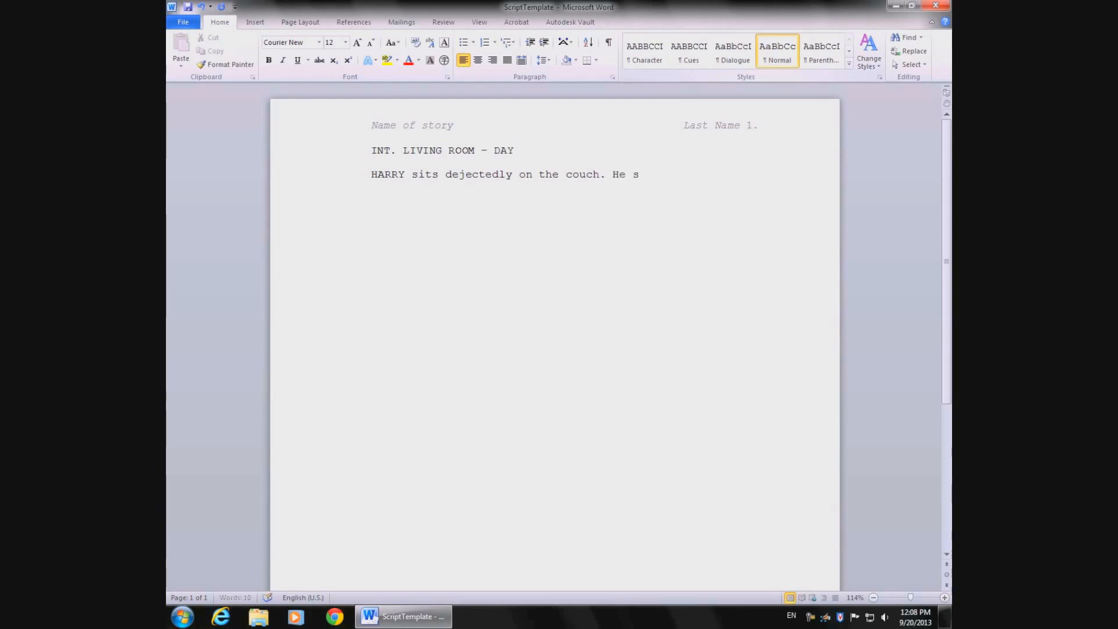
type("tuffs cheetos")
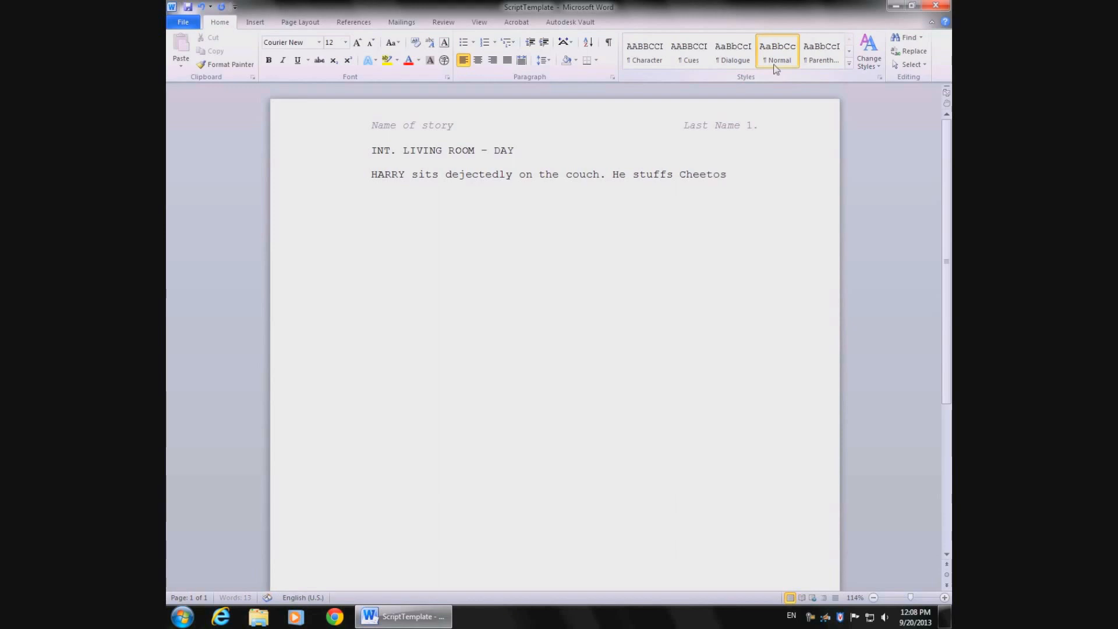
type(" into his mouth at an alarming")
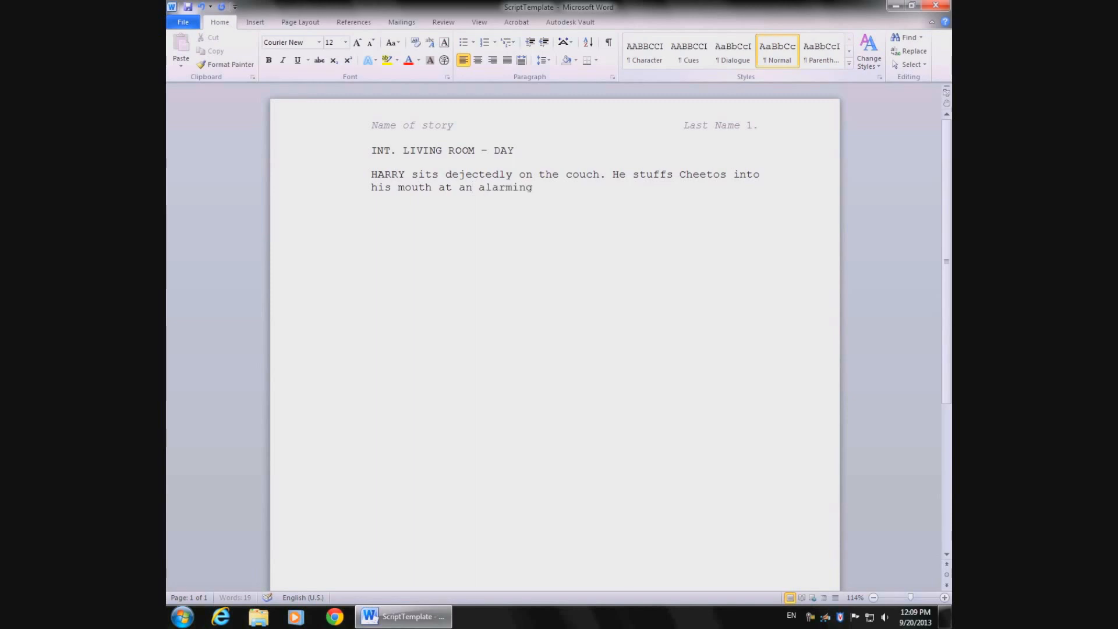
type(" rate. The phon")
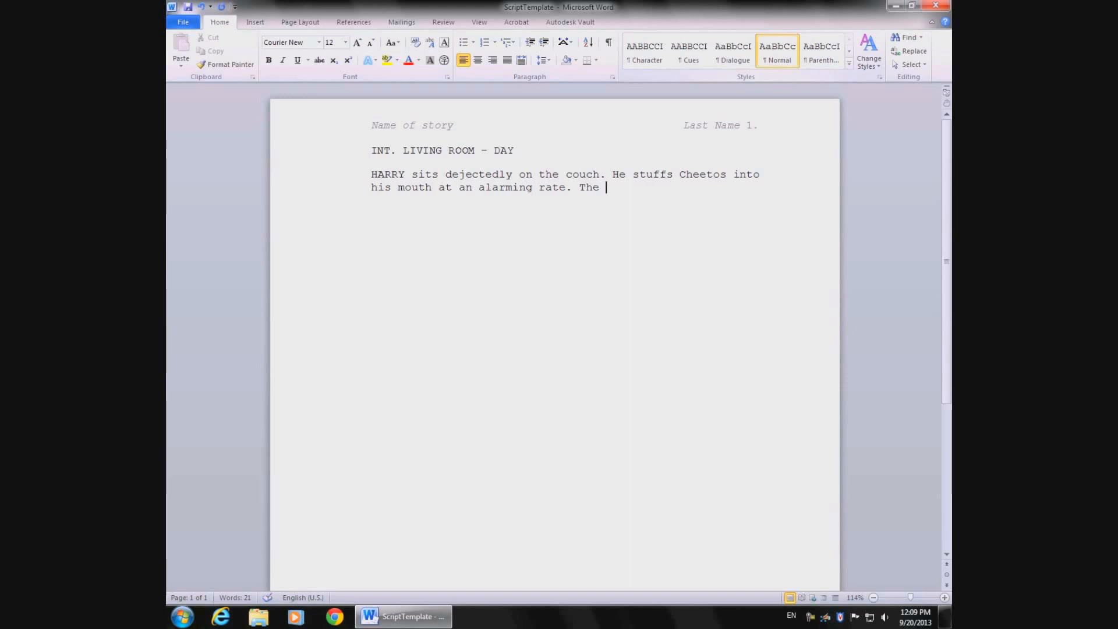
type("e rings.")
key("Return")
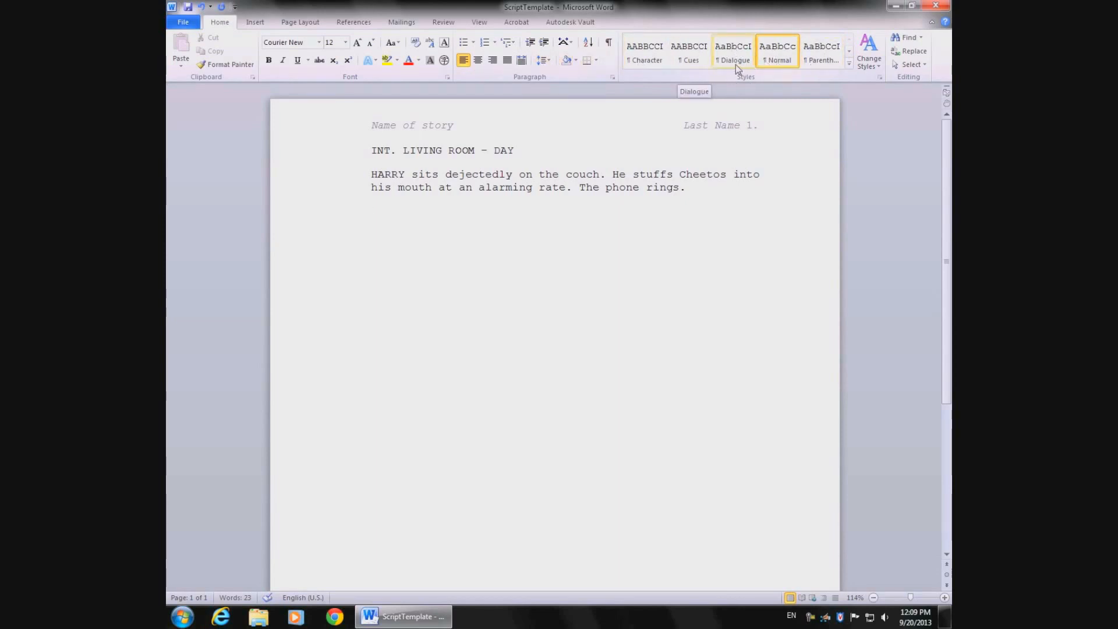
Add the speaker cue "HARRY" in the Character style below the action paragraph.
left_click(641, 64)
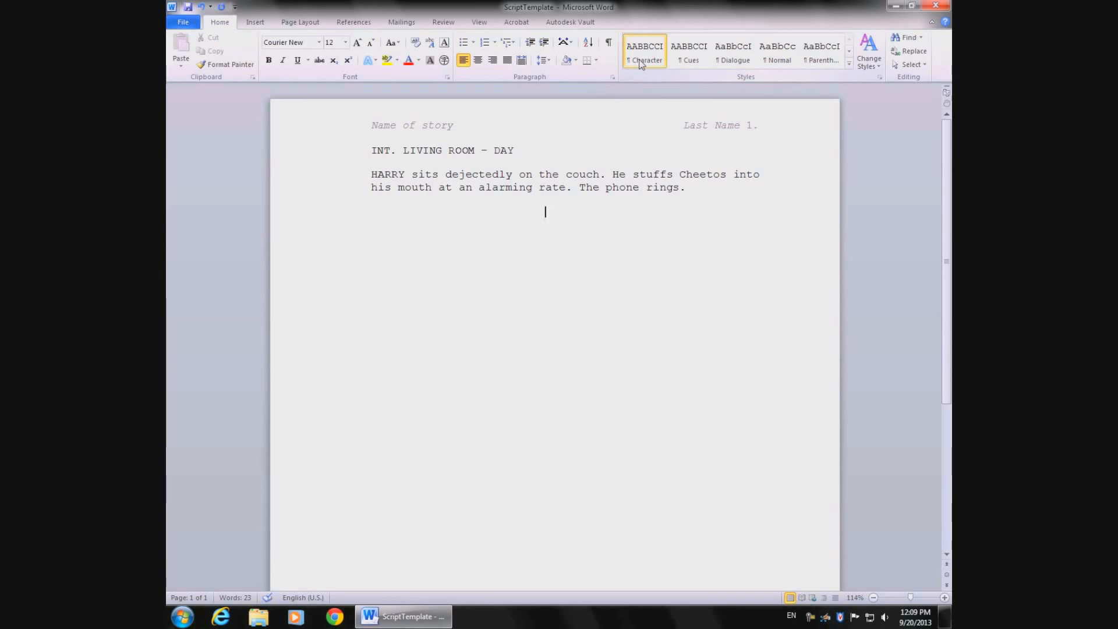
type("HARRY")
key("Return")
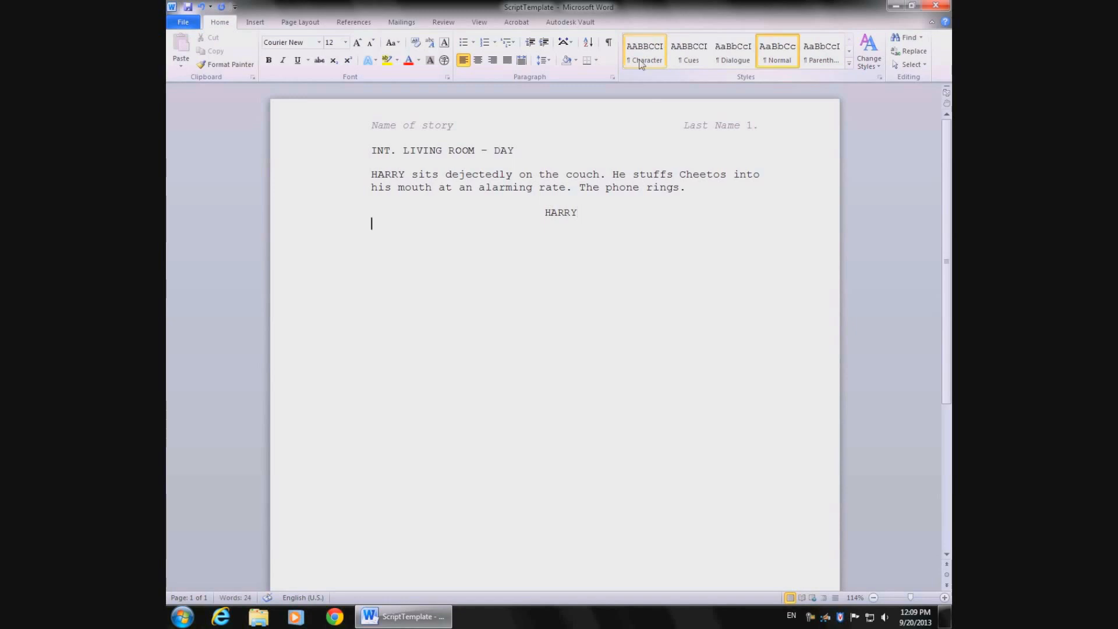
Write the speech "Hello? What do you want? Who is this? Why are you bothering me?" in the Dialogue style under HARRY.
left_click(734, 65)
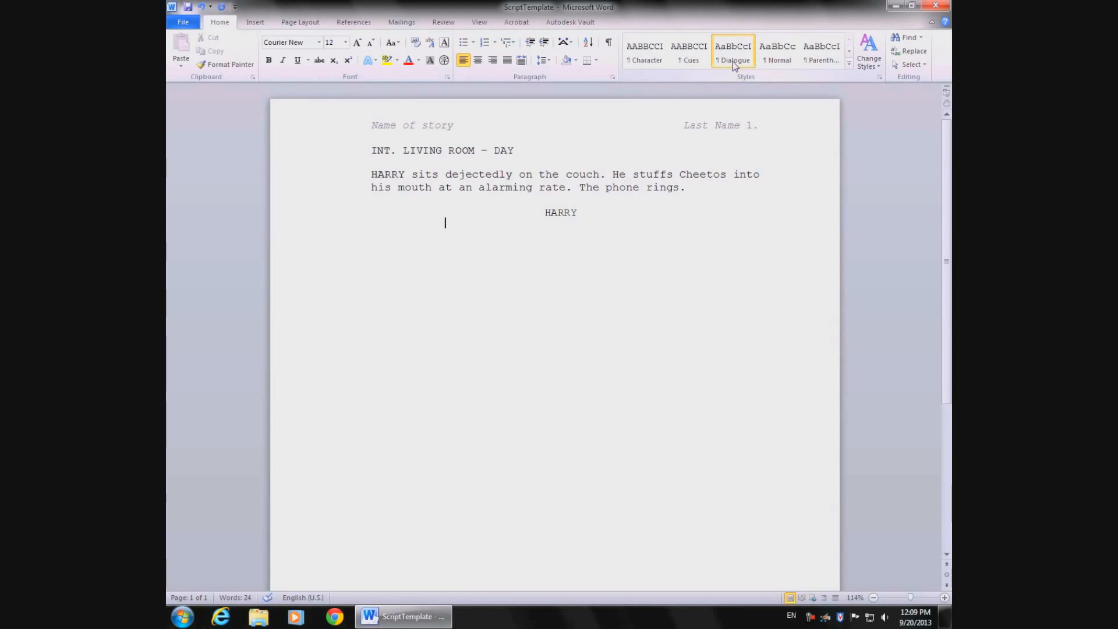
type("Hell")
type("o?")
type(" What do you wa")
type("nt")
type("? ok")
key("BackSpace")
key("BackSpace")
key("BackSpace")
type("Who is th")
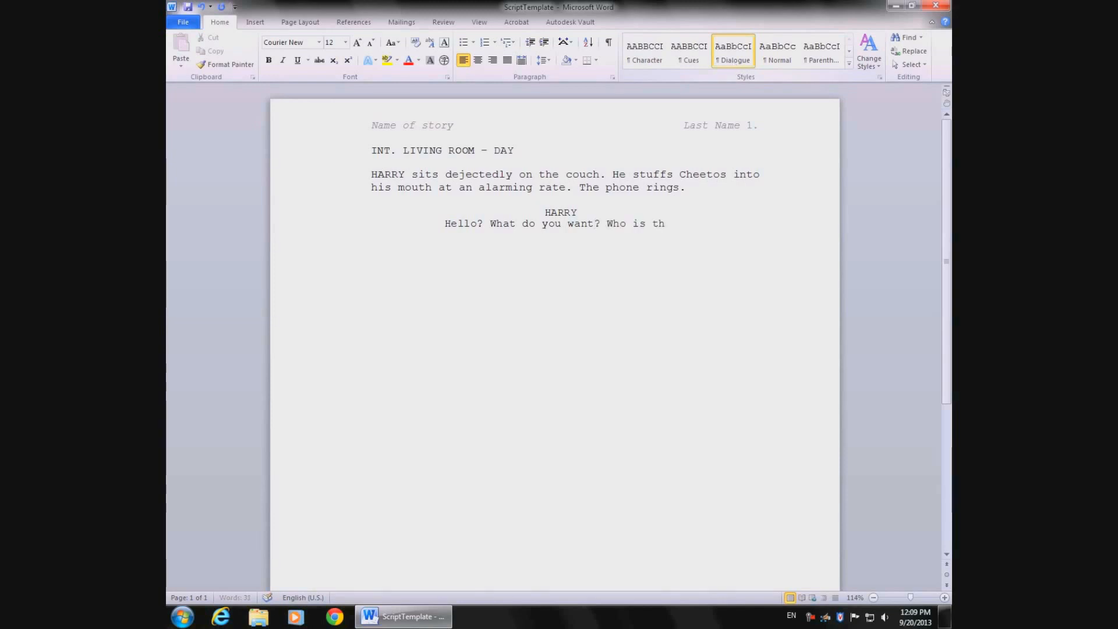
type("is? Why are you bothering me?")
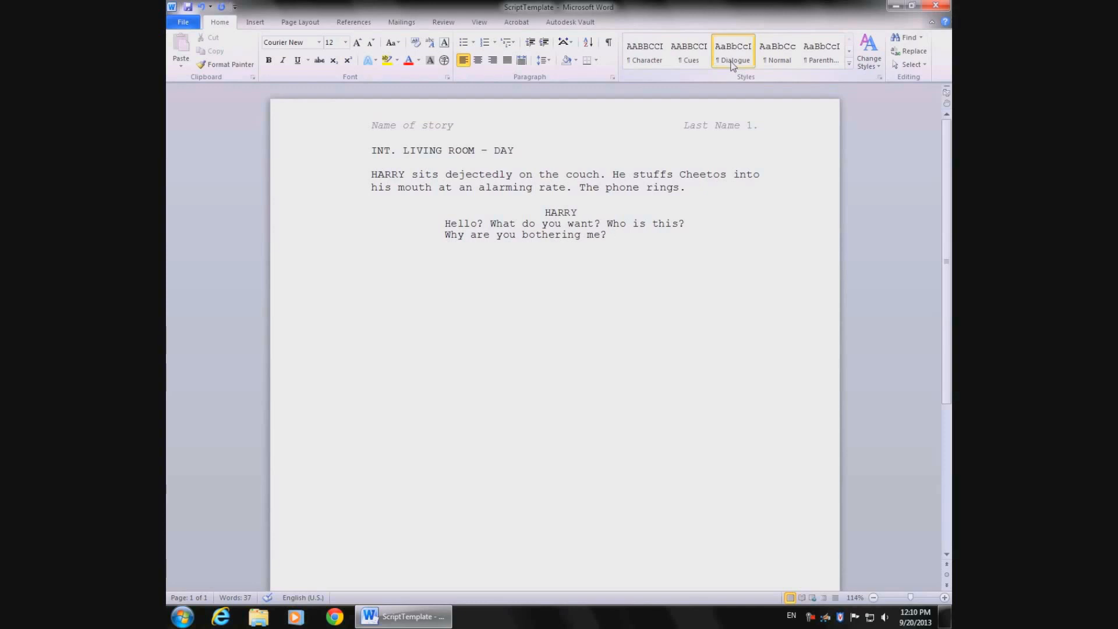
Add the Normal-style action line "Harry throws the phone against the wall in fear." below the dialogue.
key("Return")
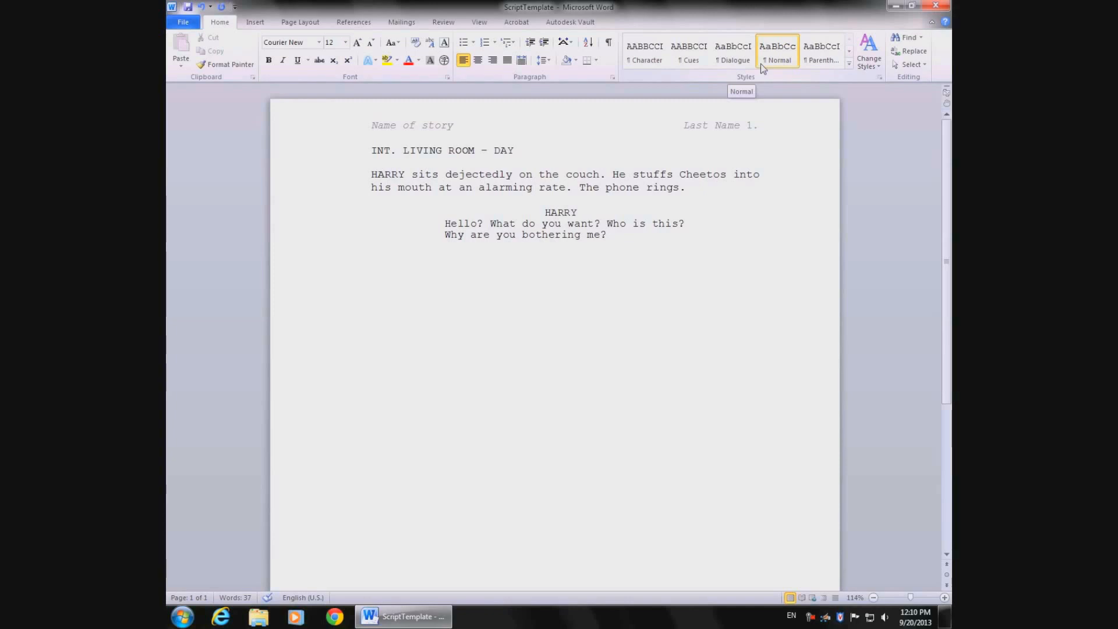
type("Harry throws the")
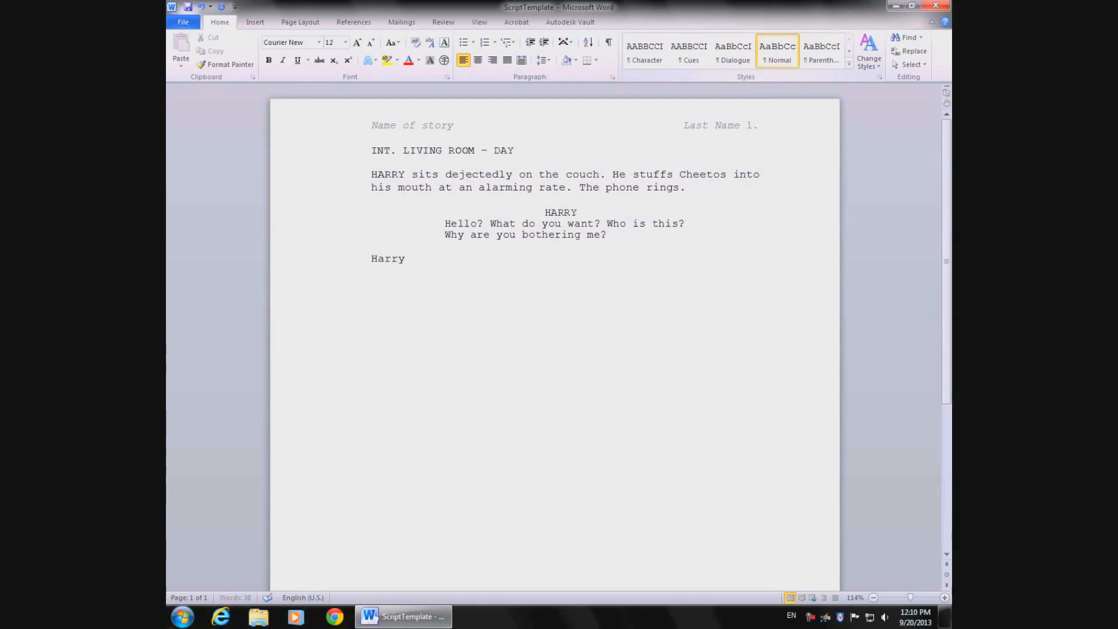
type(" phone against the wall in fear.")
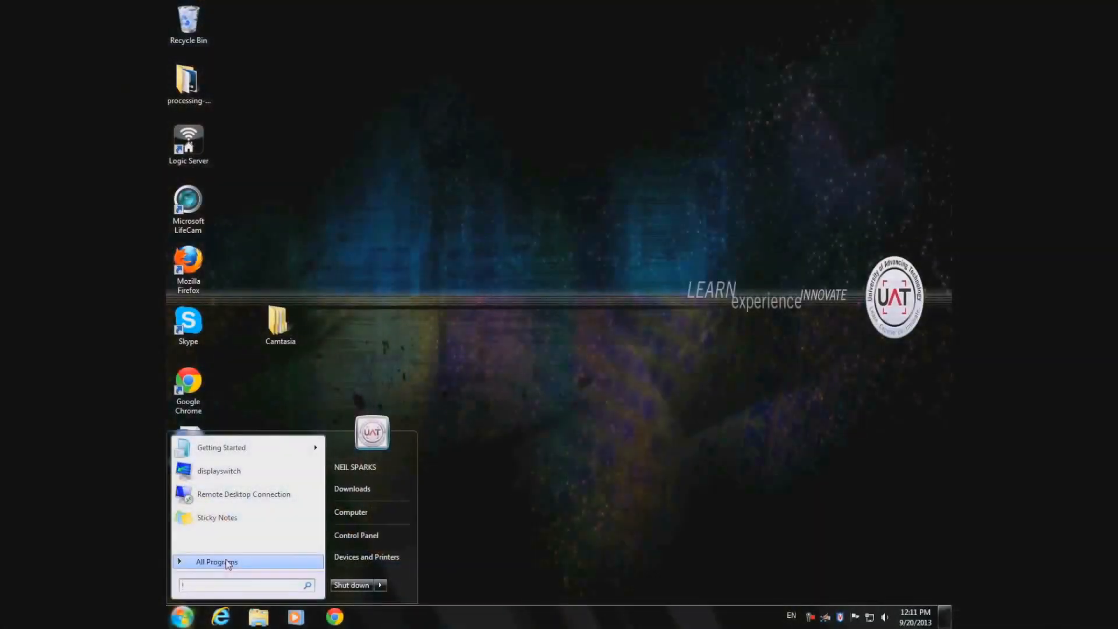
Search the installed programs for celtx and launch it, closing the stray ScriptTemplate document.
left_click(228, 563)
left_click(225, 585)
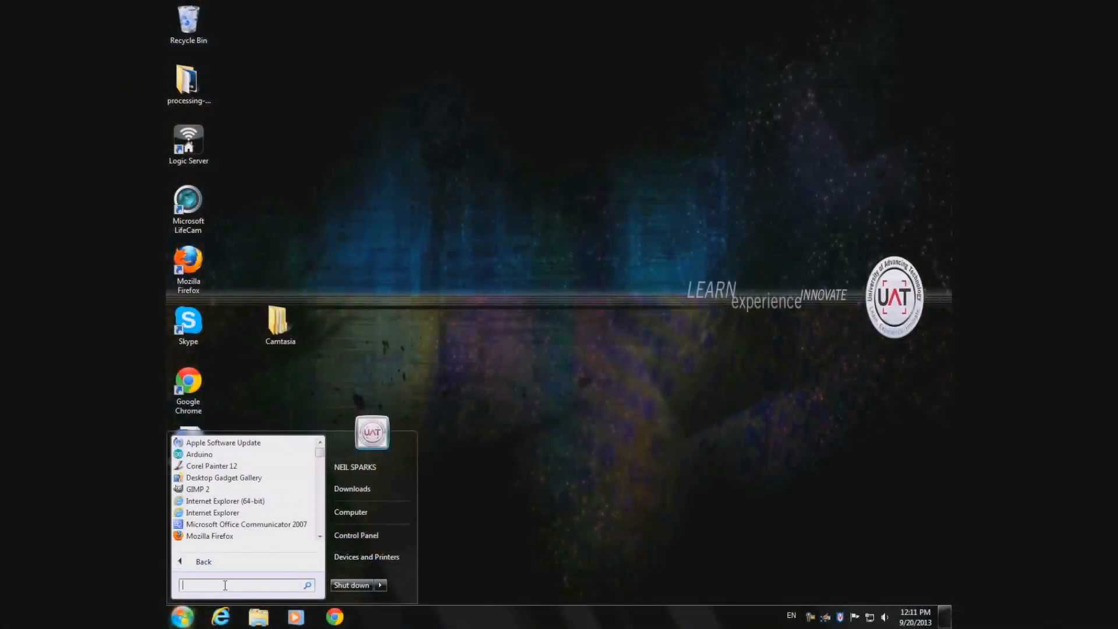
type("celtx")
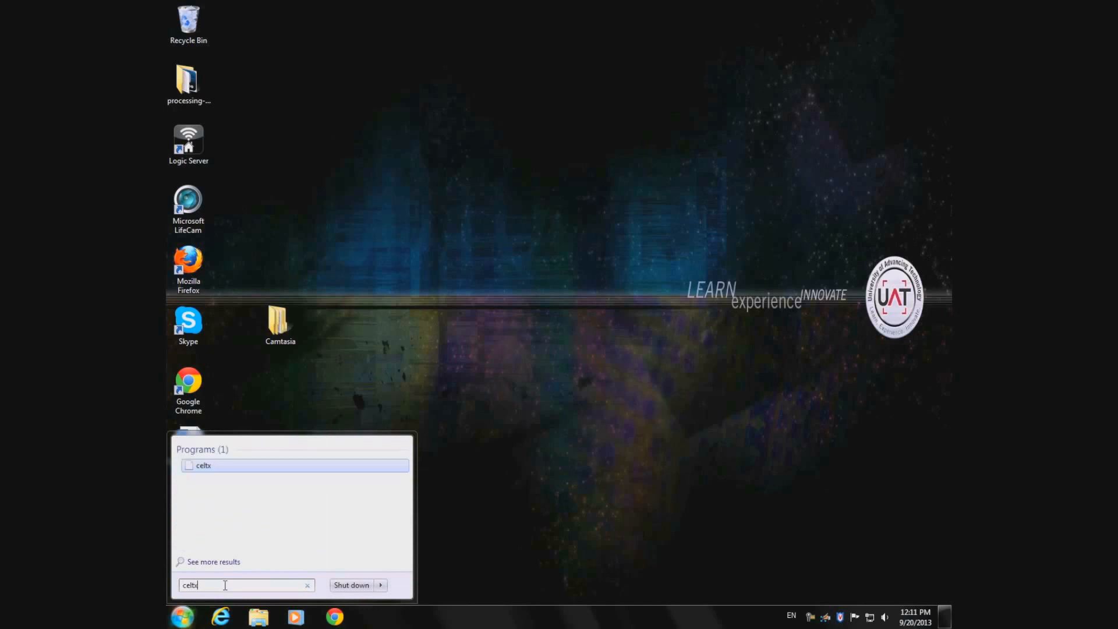
double_click(208, 469)
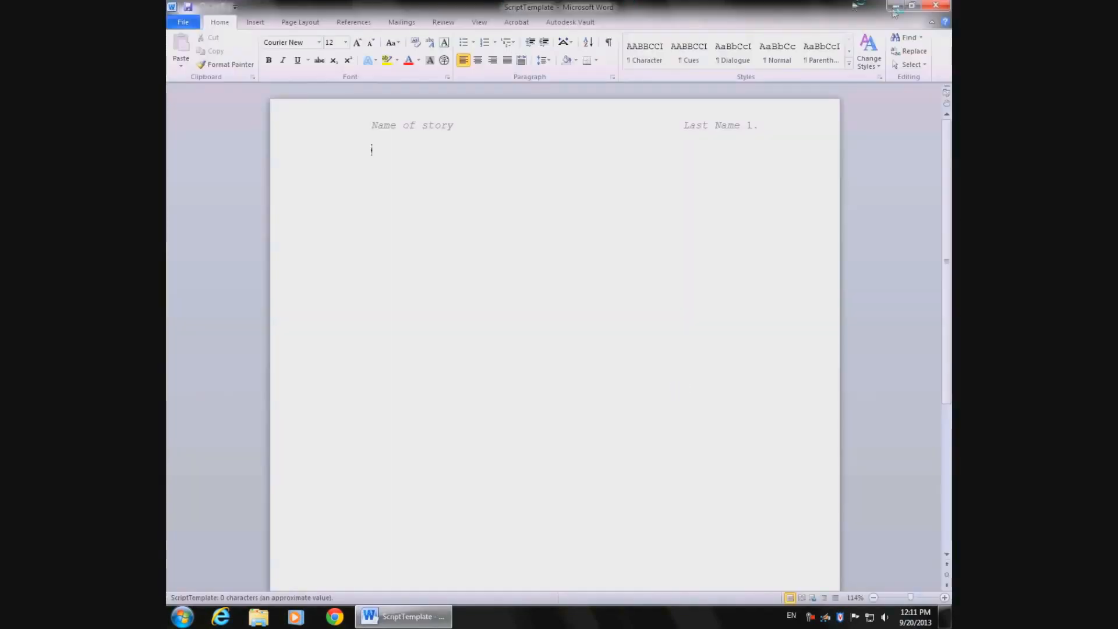
left_click(936, 5)
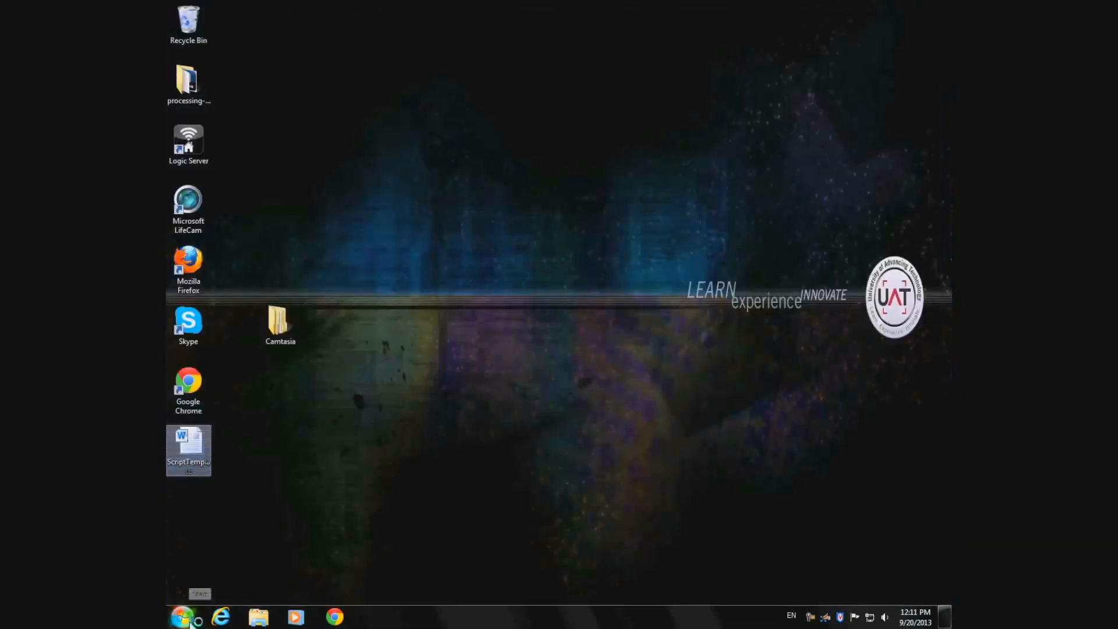
left_click(182, 616)
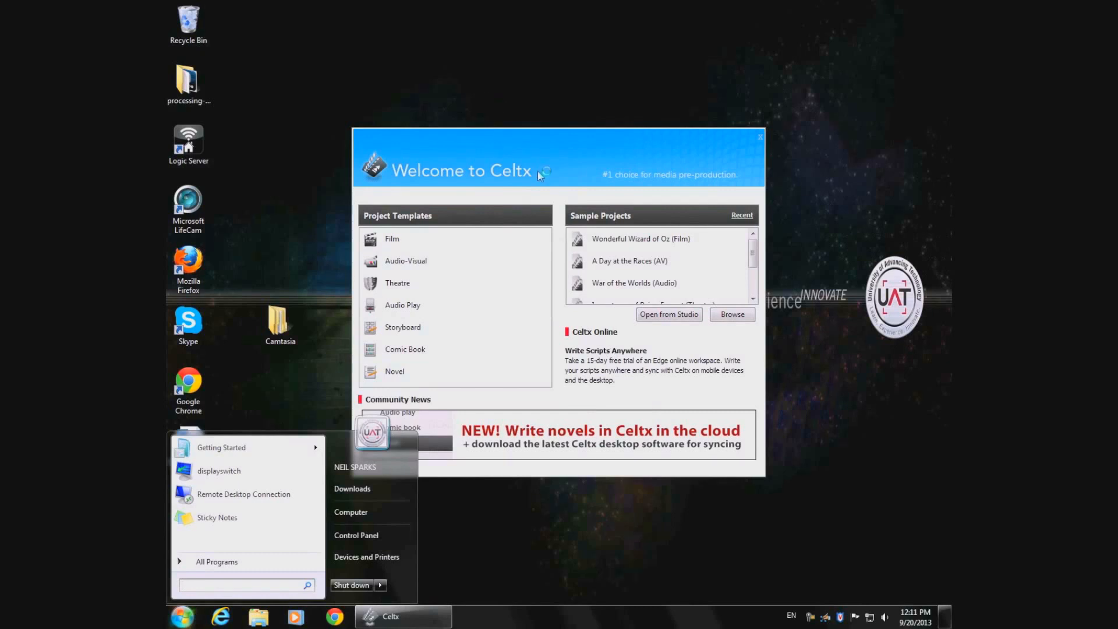
left_click(531, 554)
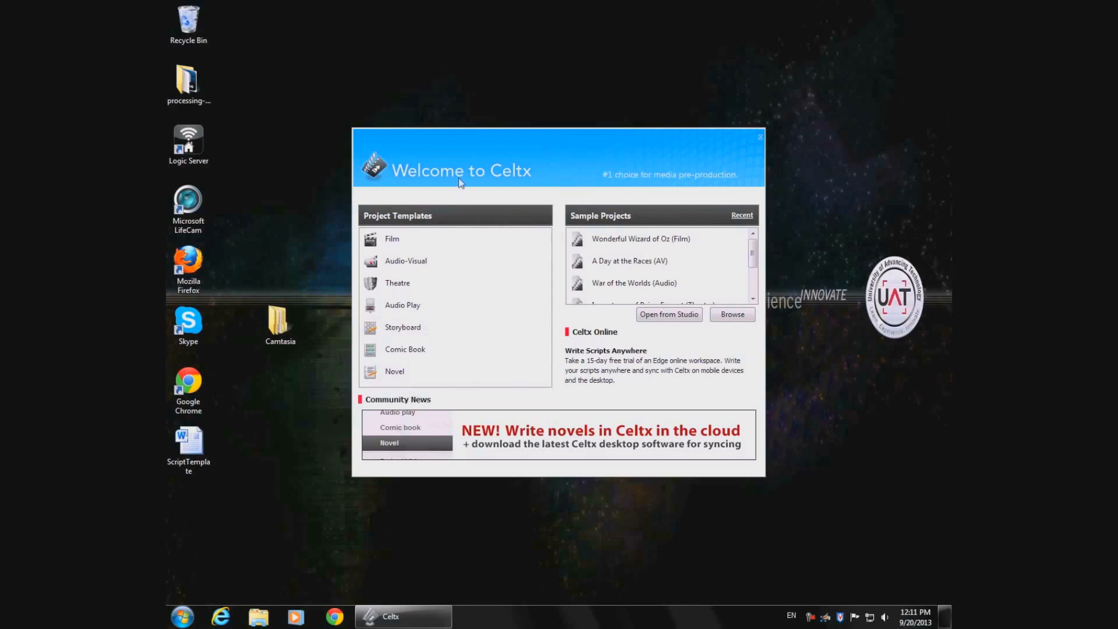
Create a new project from the Film template and write the scene heading "INT. LIVING ROOM - DAY" in its script.
left_click(393, 246)
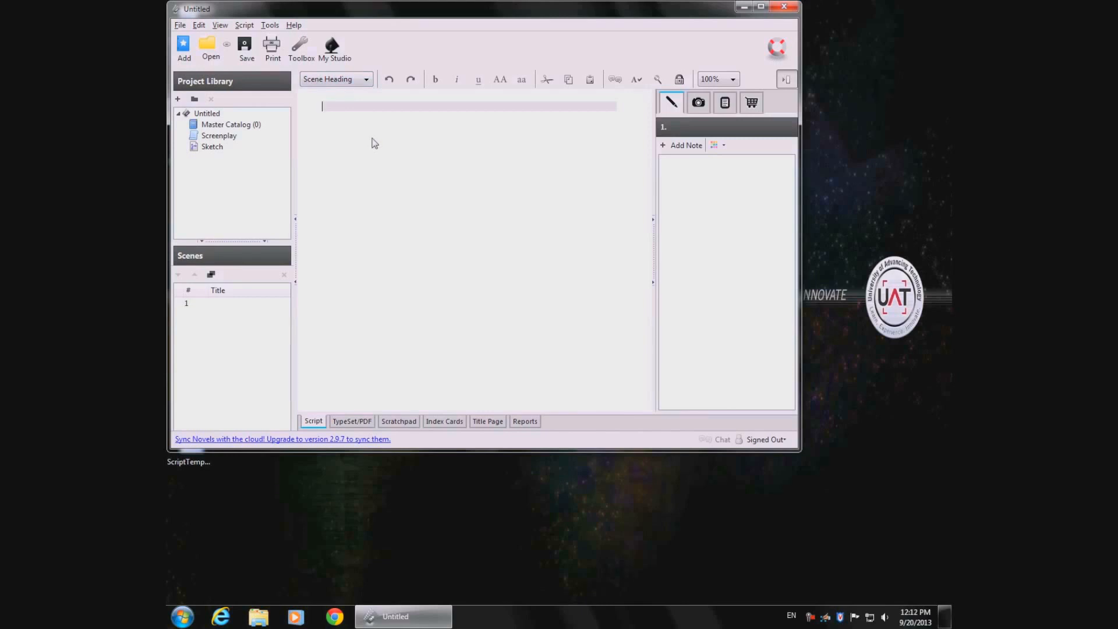
type("INT")
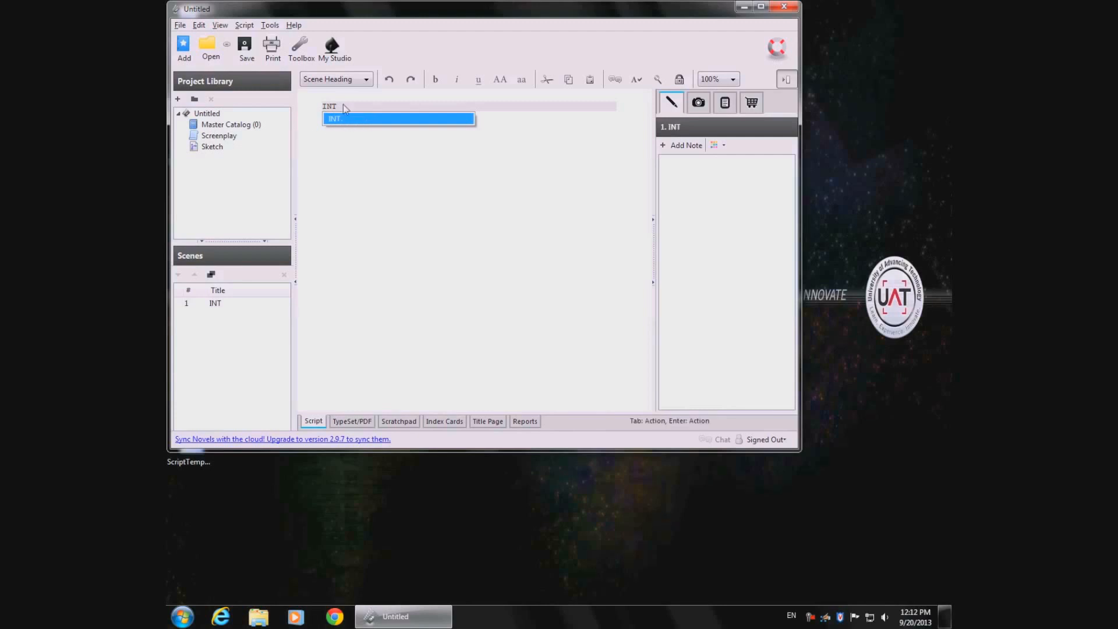
left_click(353, 119)
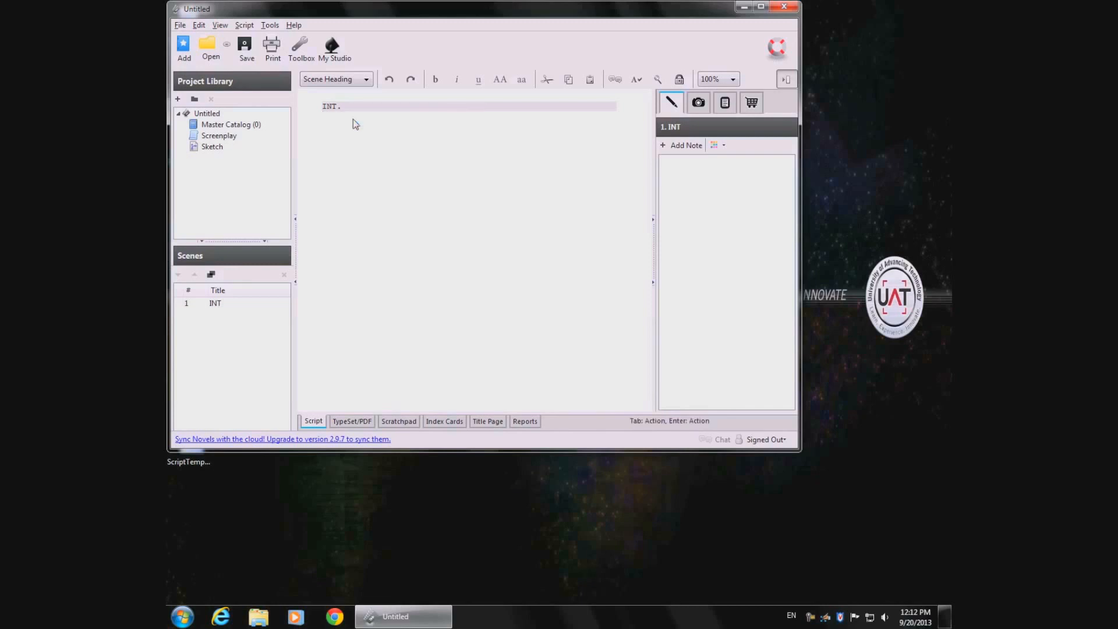
type("LIVING ROOM - DAY")
key("Return")
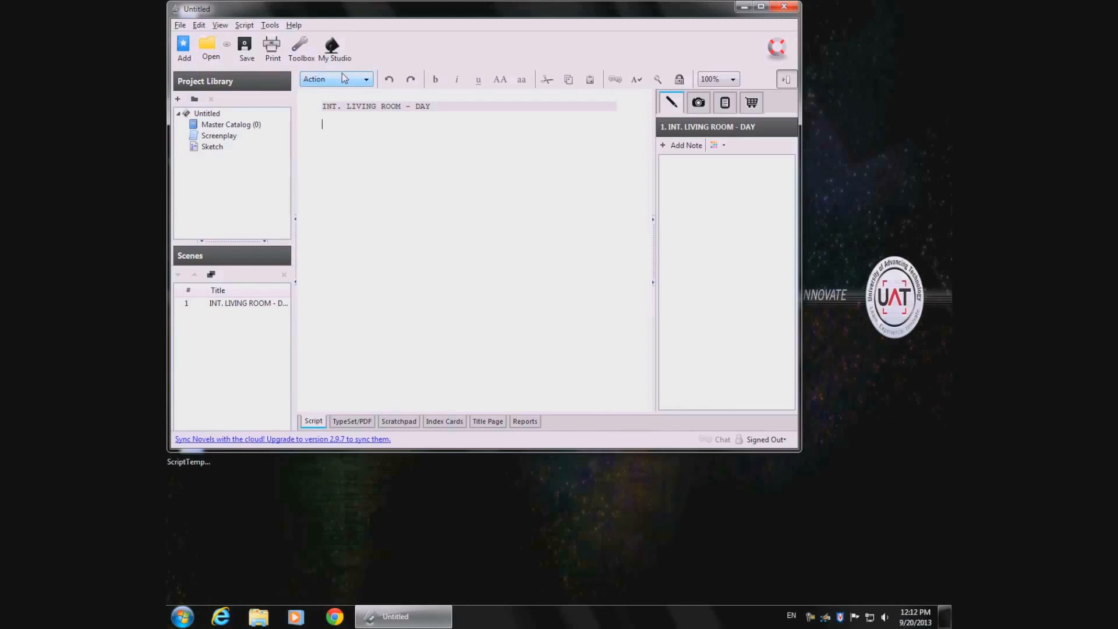
Write the action paragraph "HARRY sits on the couch. He stuffs cheetos into his mouth dejectedly. The phone rings." under the scene heading.
type("HARR")
type("Y sits")
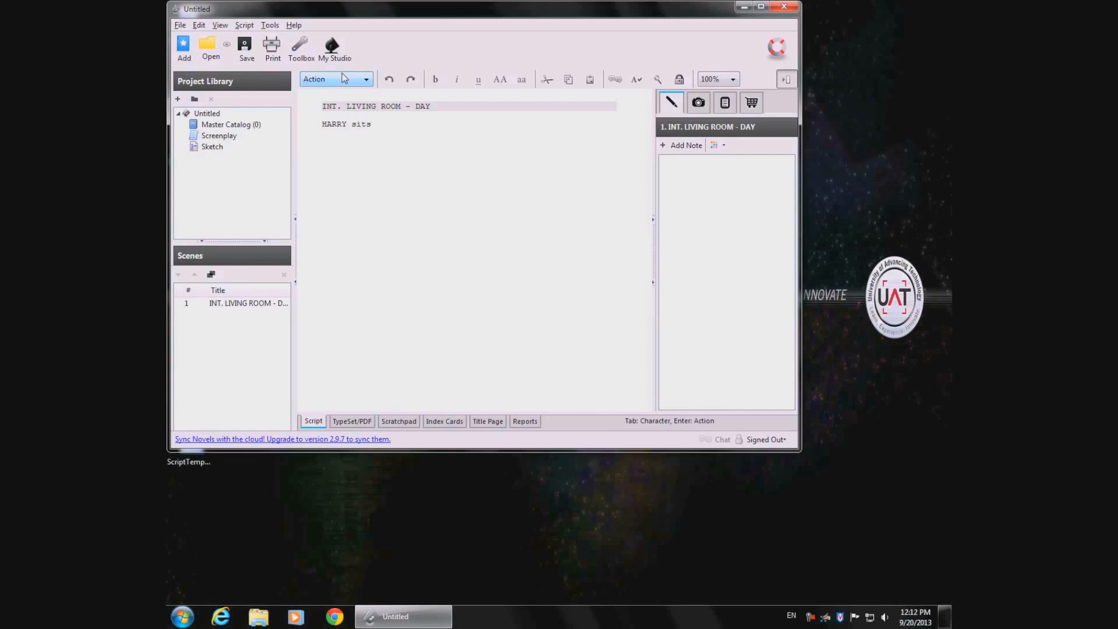
type(" on the co")
key("BackSpace")
key("BackSpace")
type("couch. He stuffs cheetos into his mouth")
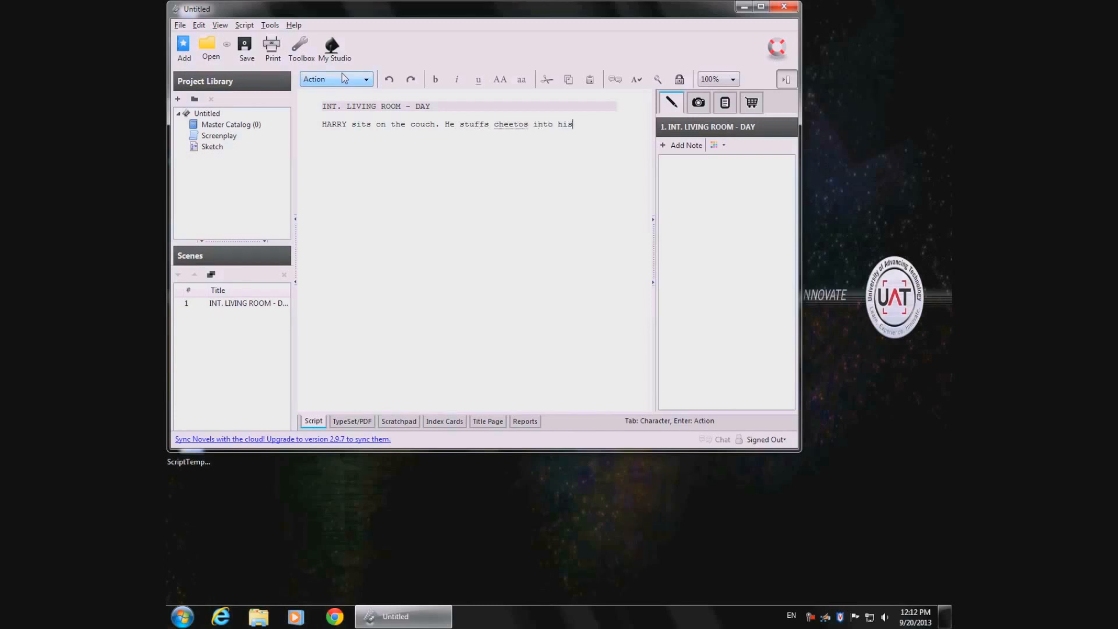
type(" dejectedly. the")
key("BackSpace")
key("BackSpace")
key("BackSpace")
key("BackSpace")
type("The phone ring.")
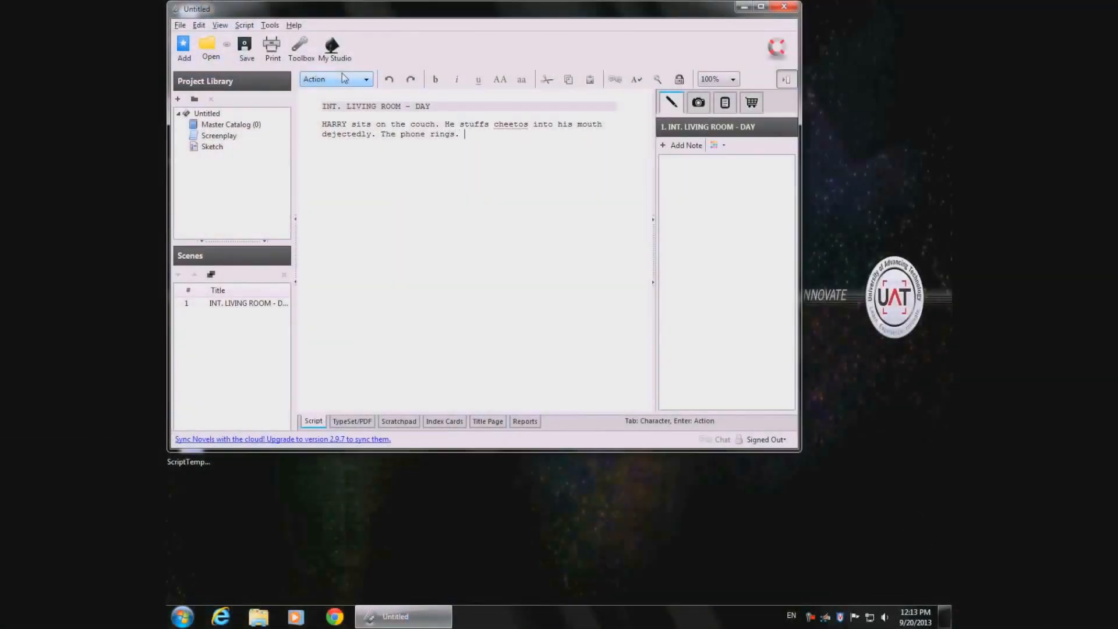
key("Return")
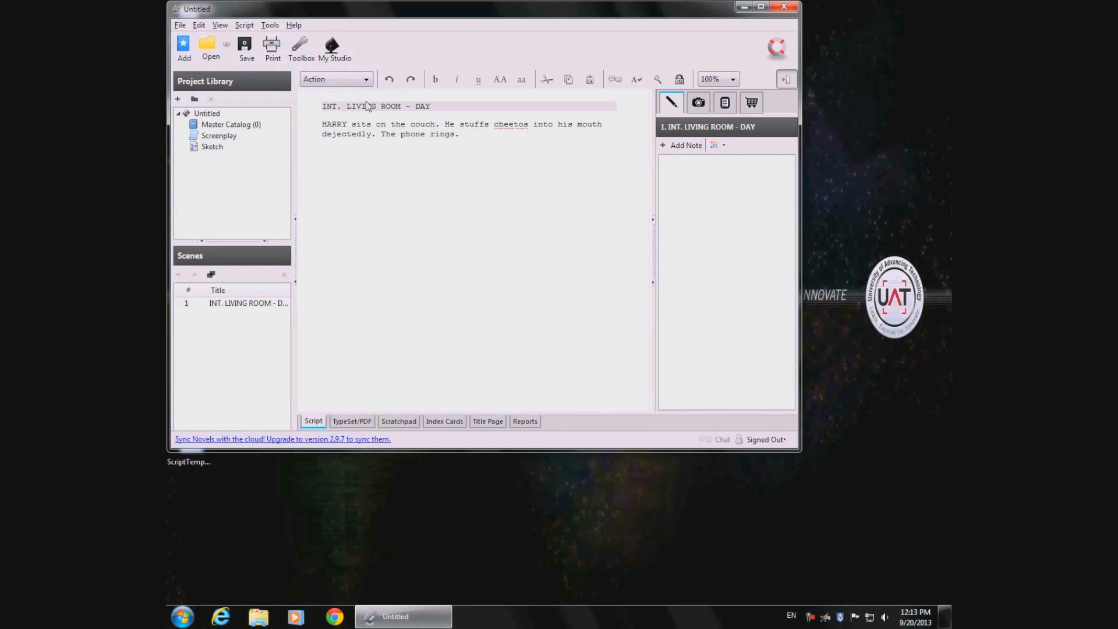
Set the new line's element type to Character and enter the speaker cue "HARRY".
left_click(366, 80)
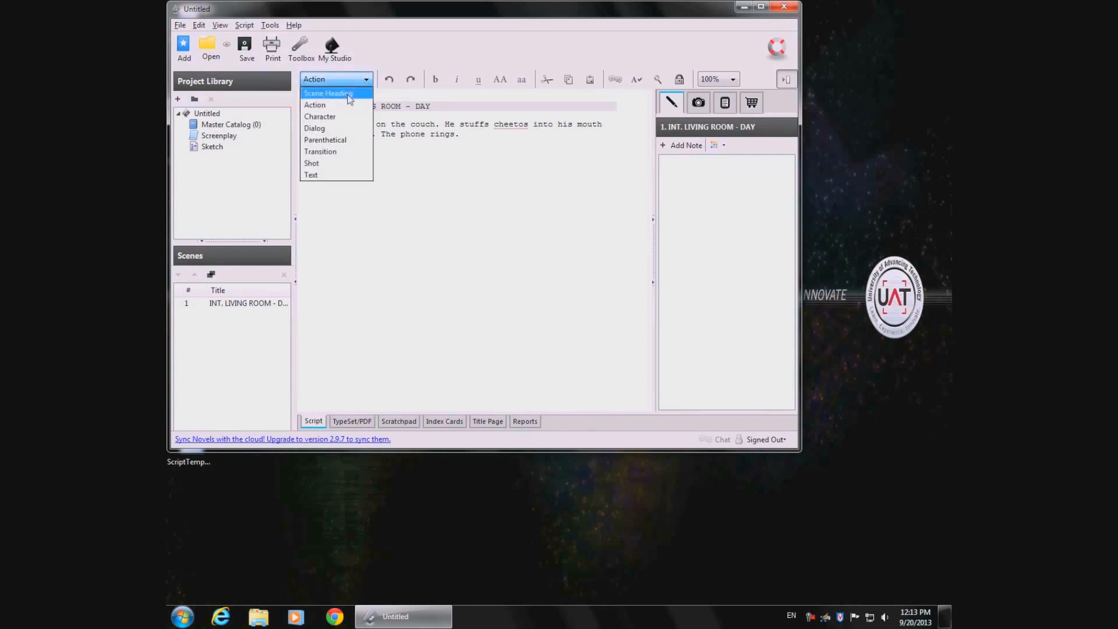
left_click(340, 119)
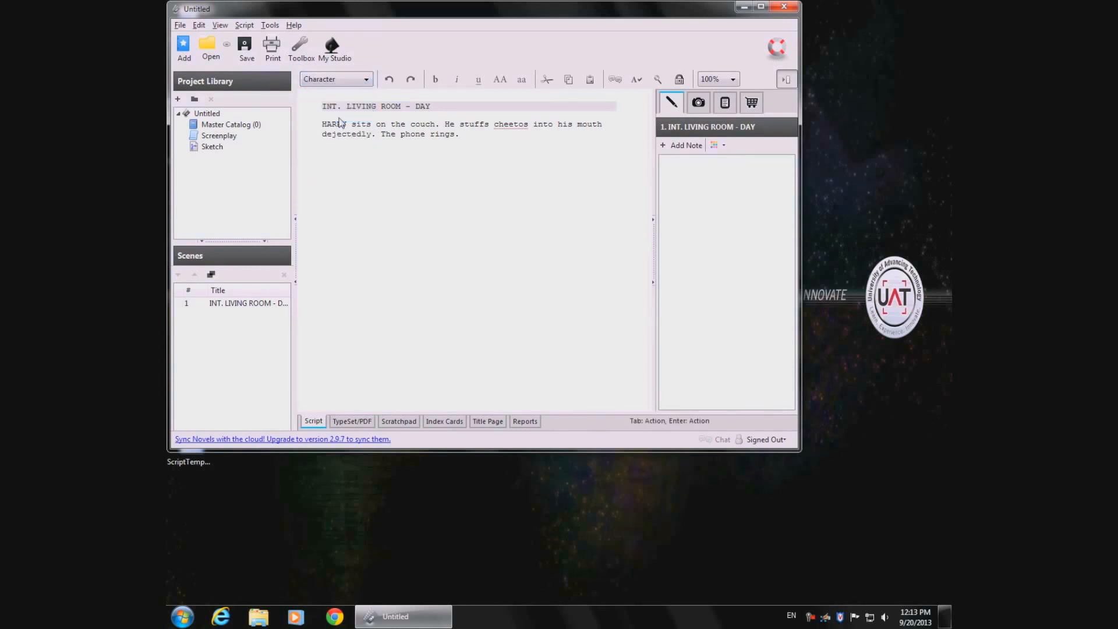
type("HARRY")
key("Return")
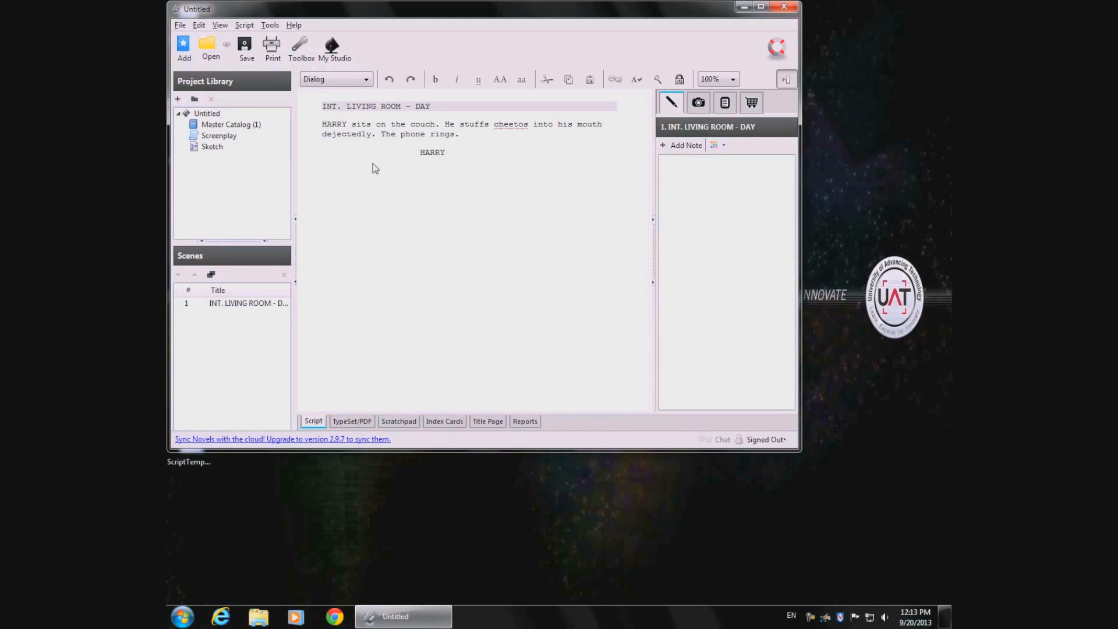
Write Harry's dialogue "Hello? Who is this? Why are you calling? Leave me alone!" and set the following line's element type to Action.
type("Hello?")
type("Who is this? W")
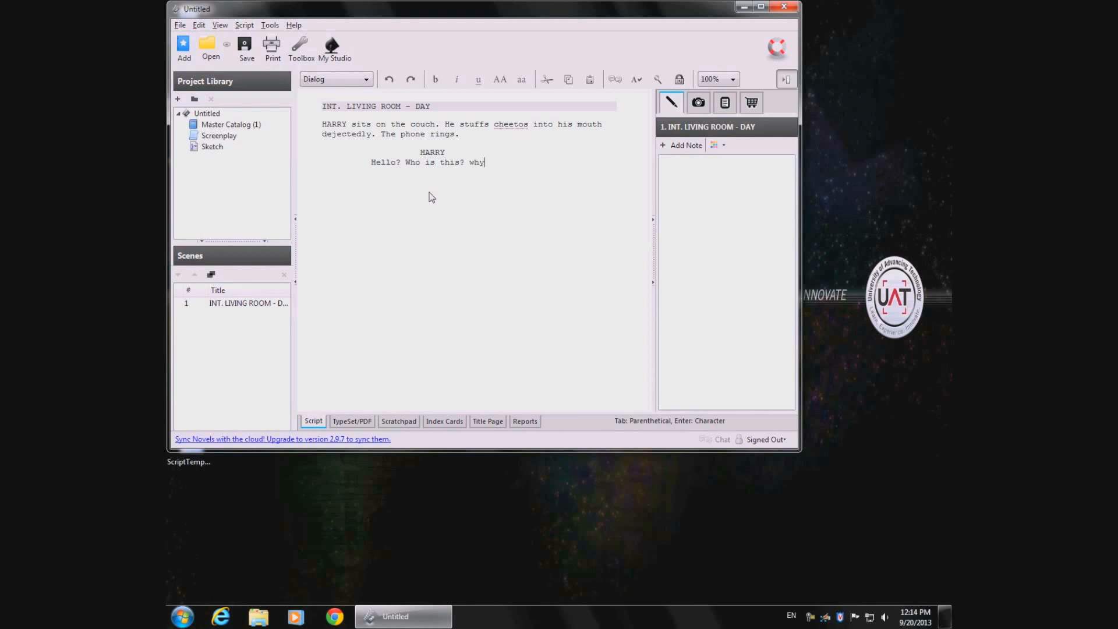
type("hy are you calling? Leave me alone!")
key("Return")
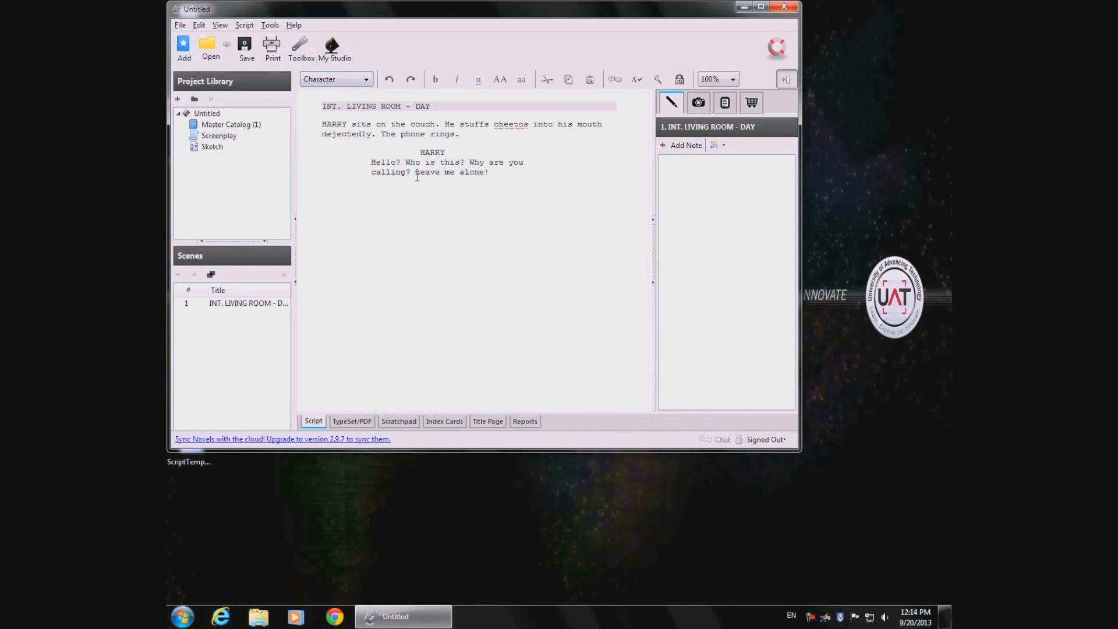
left_click(366, 86)
left_click(325, 109)
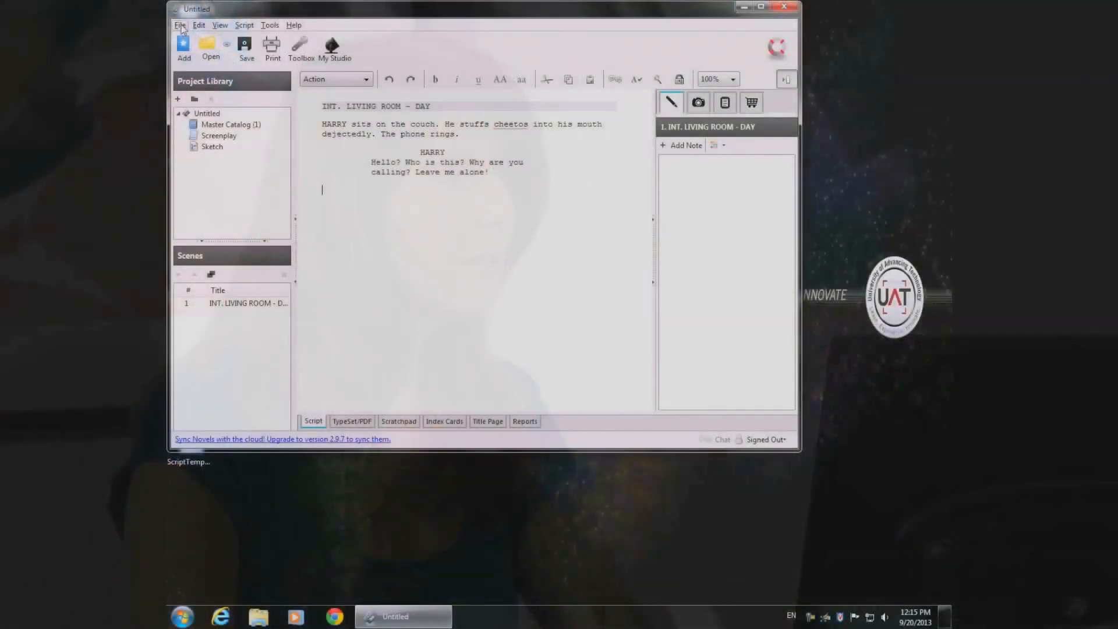
Save the project to the Desktop under the file name Harry.
left_click(181, 26)
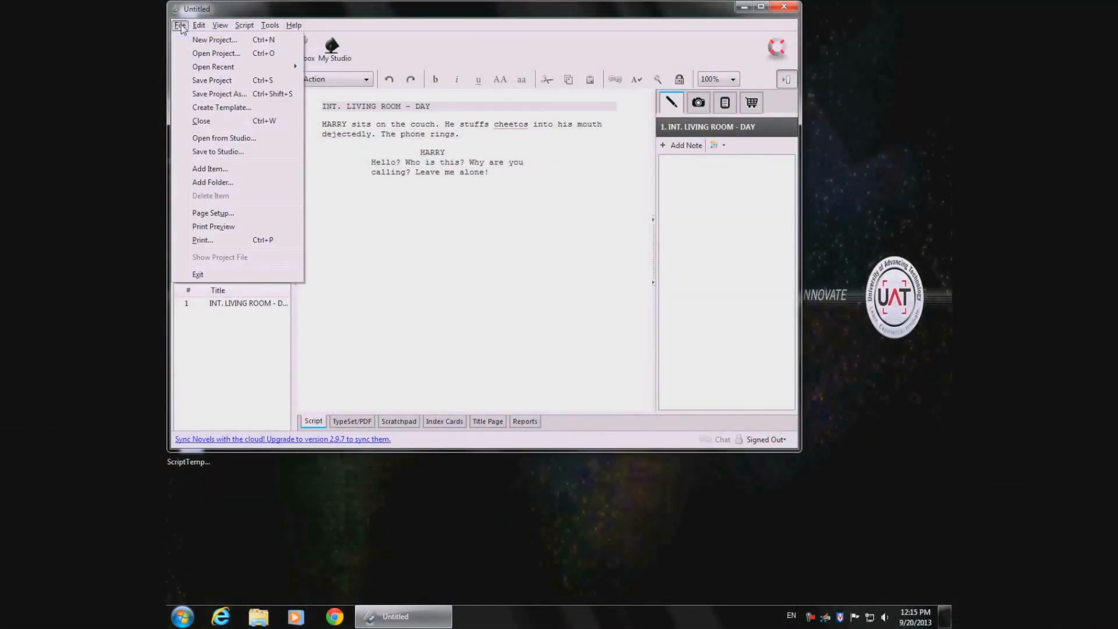
left_click(232, 82)
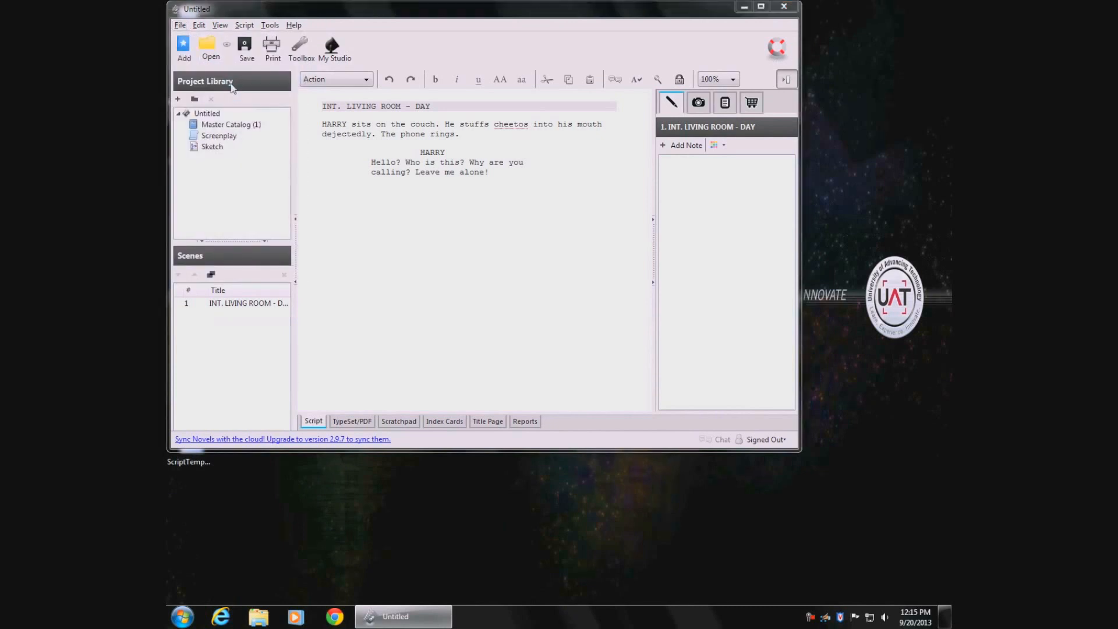
left_click(220, 102)
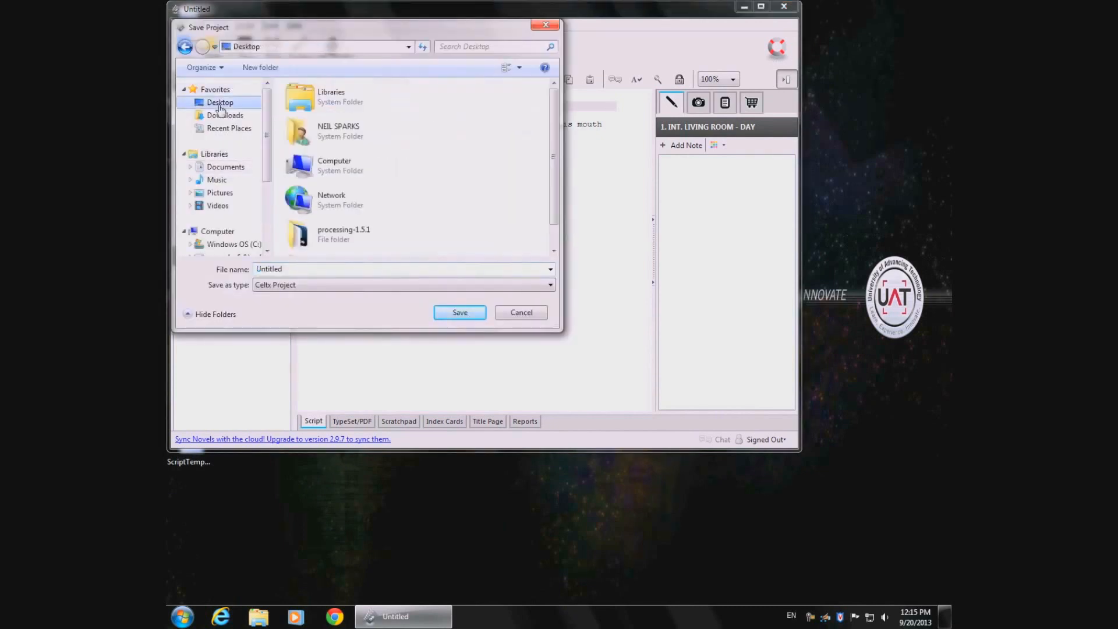
double_click(300, 269)
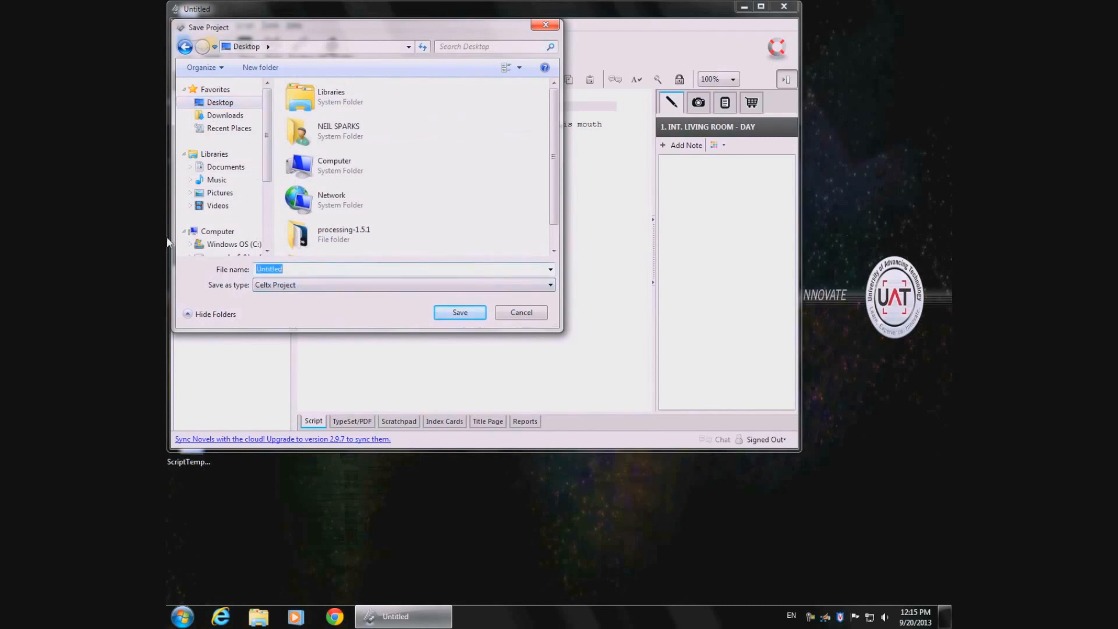
type("Harry")
left_click(461, 315)
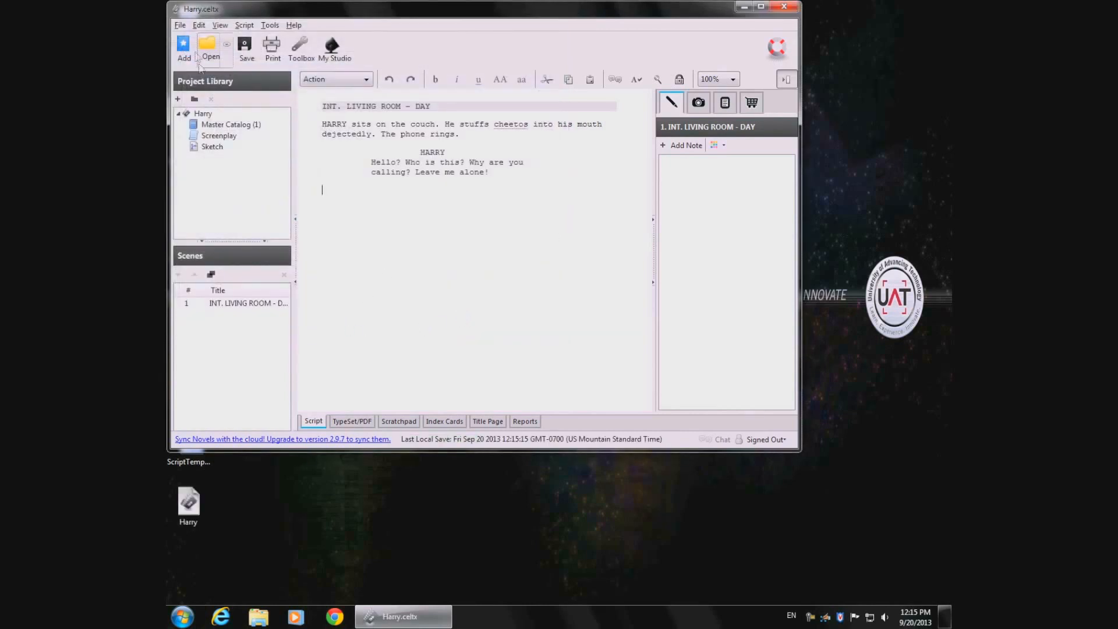
Export the script to the Desktop in the Text Files format under the file name Harry.
left_click(243, 26)
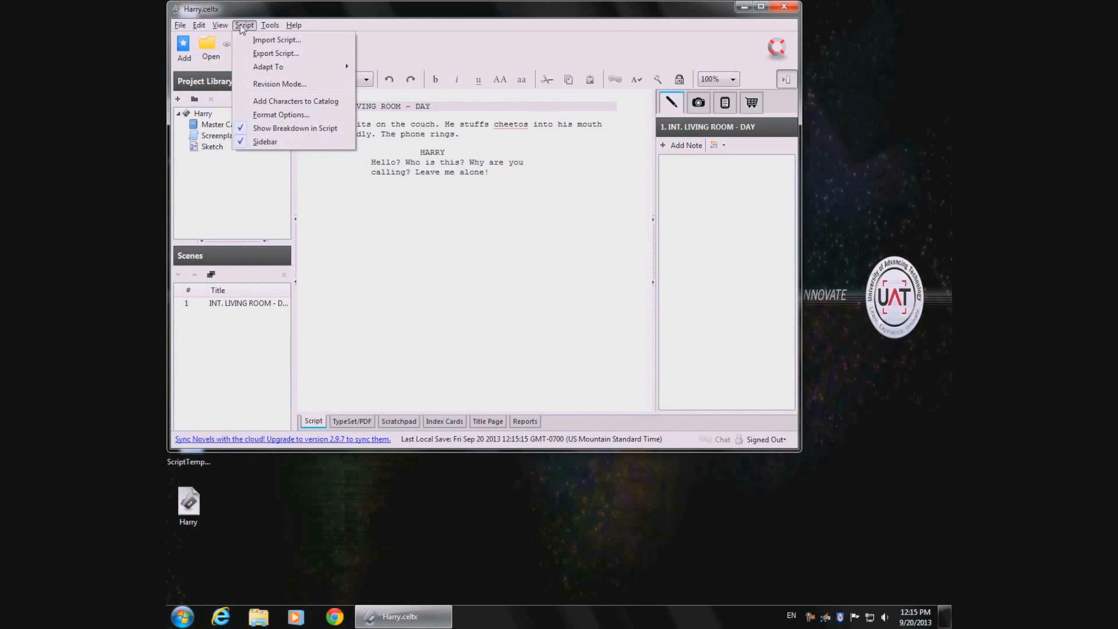
left_click(264, 54)
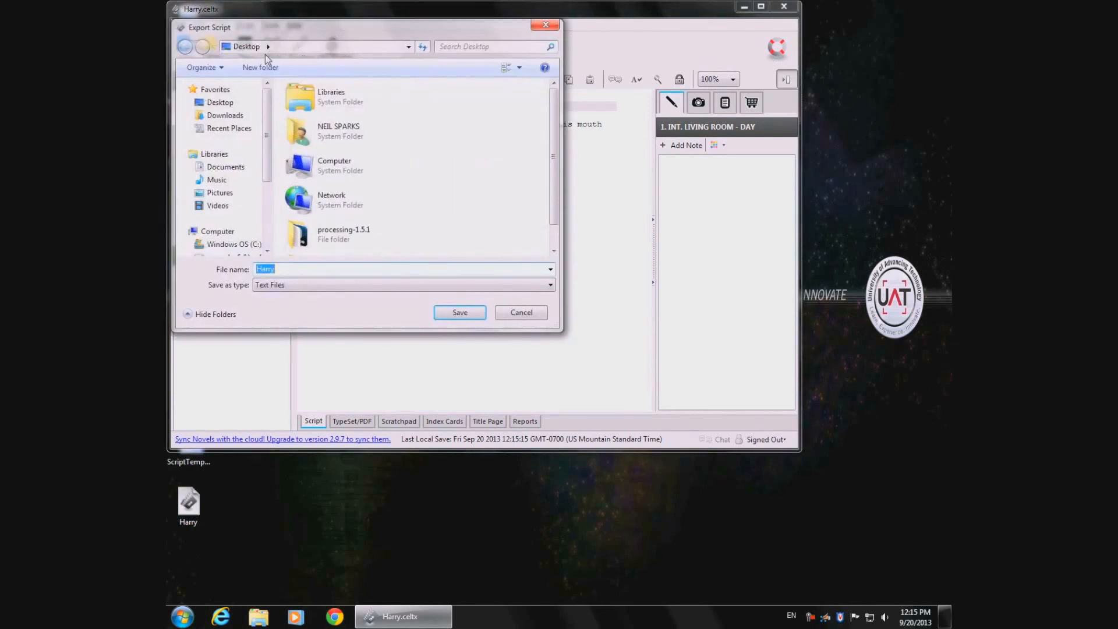
left_click(550, 284)
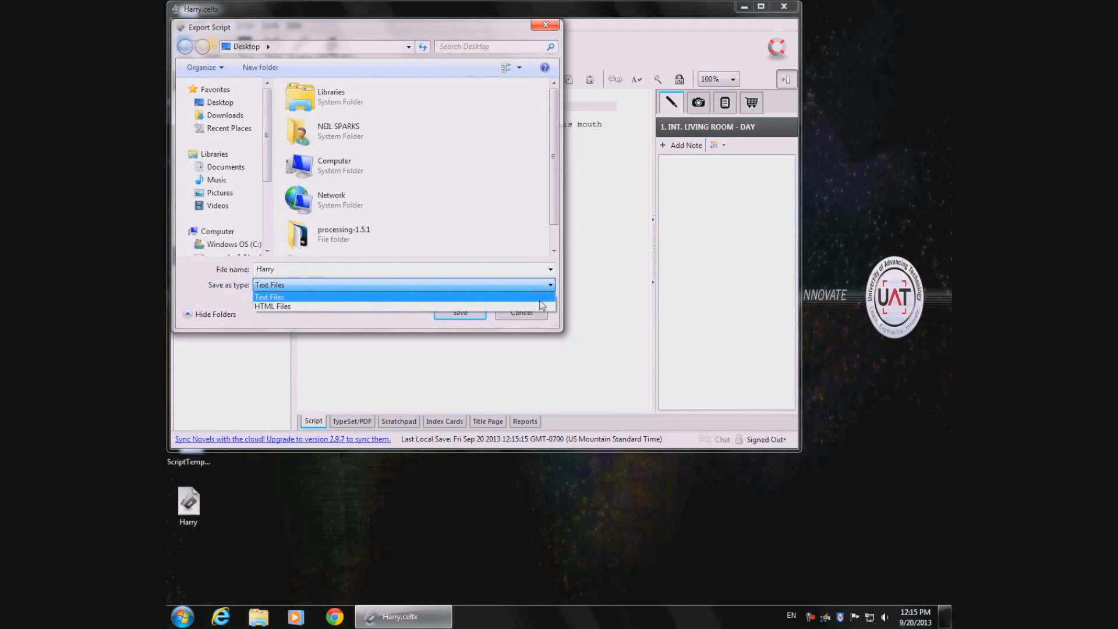
left_click(540, 301)
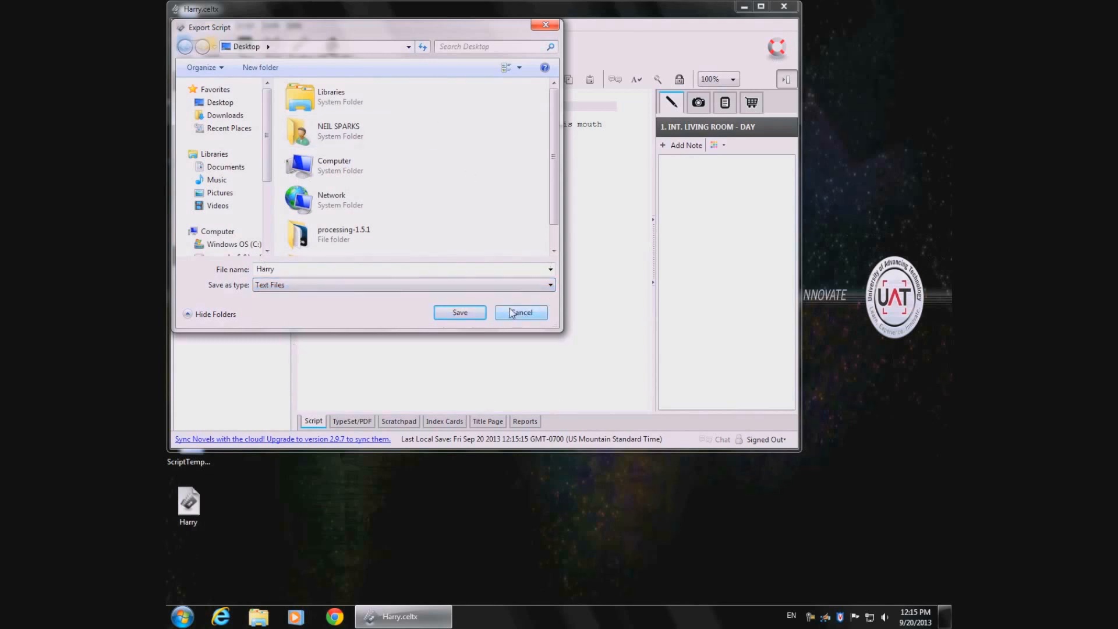
left_click(459, 313)
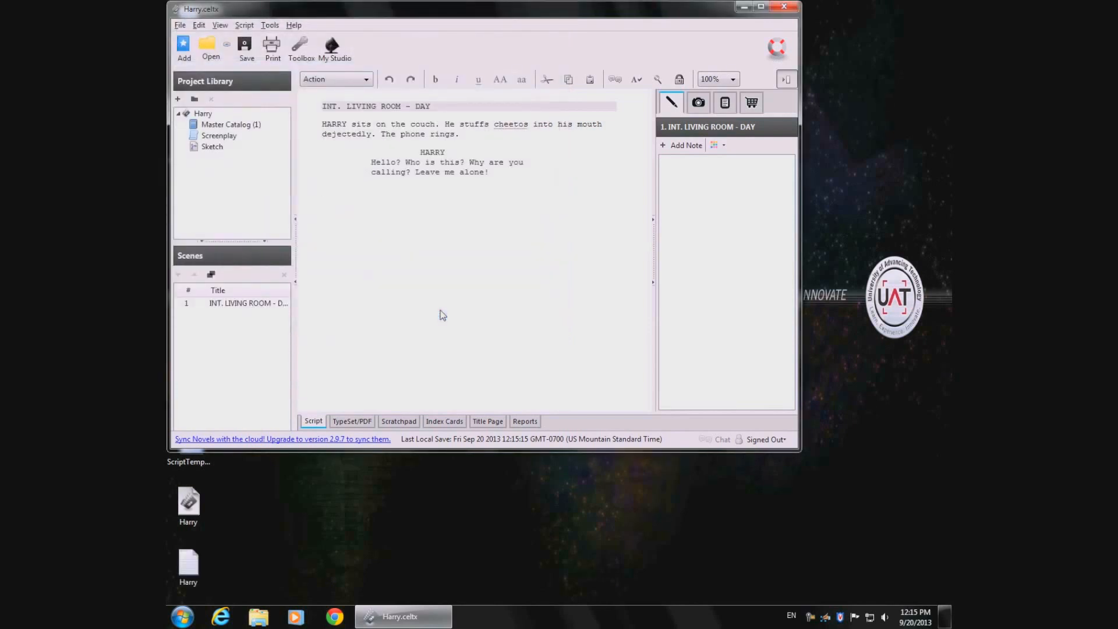